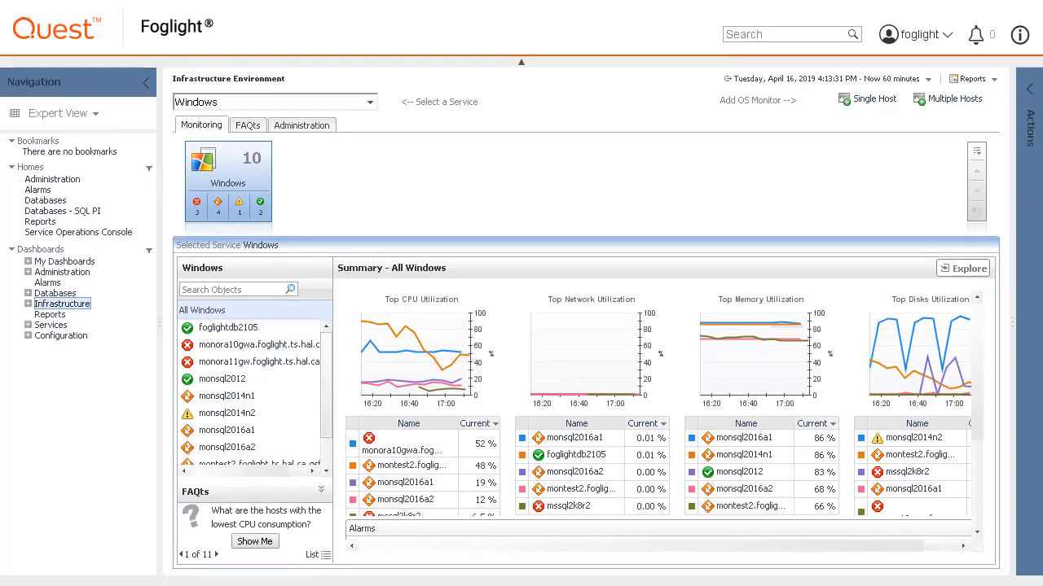
Step: Start adding single monitored host MONSQL2012 with agent manager montest2.foglight.ts.hal.ca.qsft and OS type Windows, accepting the default agent properties
{"action": "left_click", "coordinate": [881, 105]}
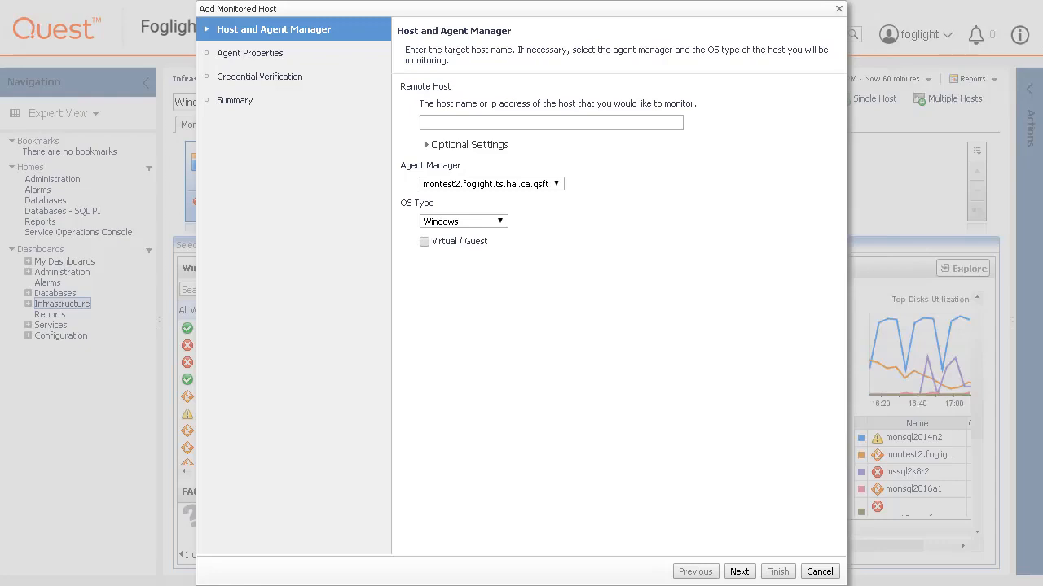
{"action": "left_click", "coordinate": [641, 119]}
{"action": "type", "text": "MONSQL2012"}
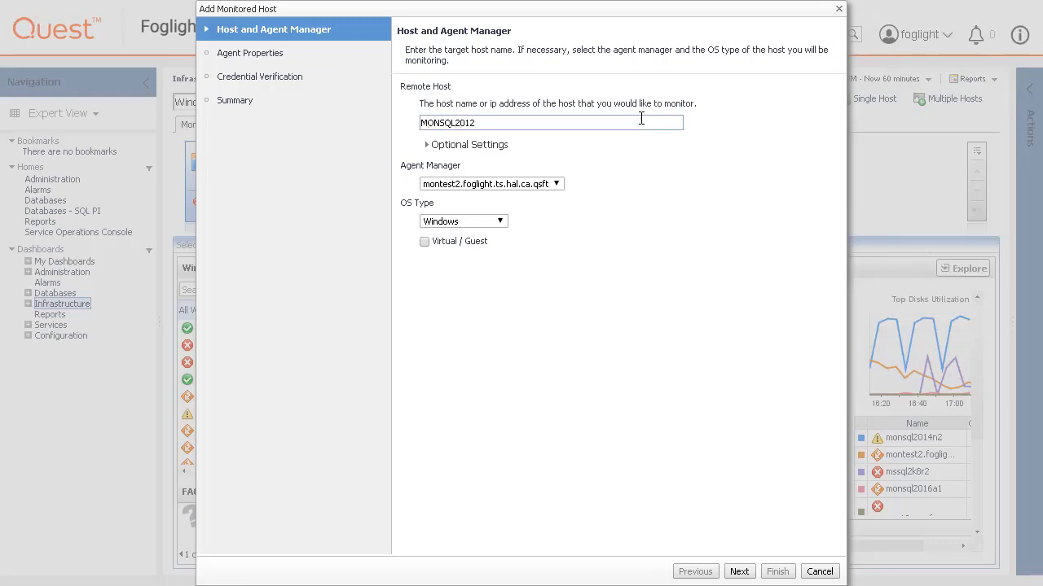
{"action": "left_click", "coordinate": [558, 186]}
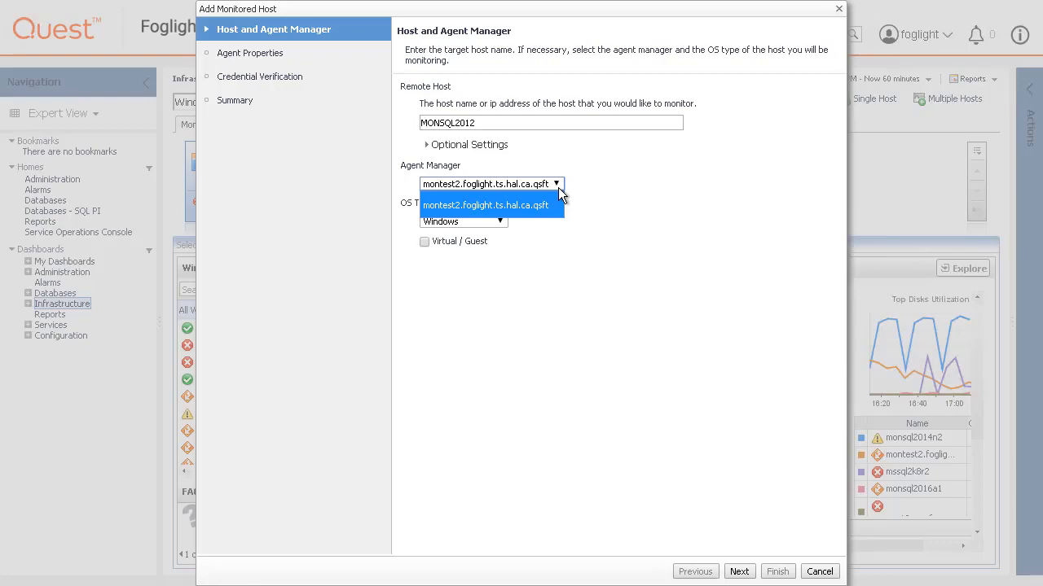
{"action": "left_click", "coordinate": [517, 204]}
{"action": "left_click", "coordinate": [500, 220]}
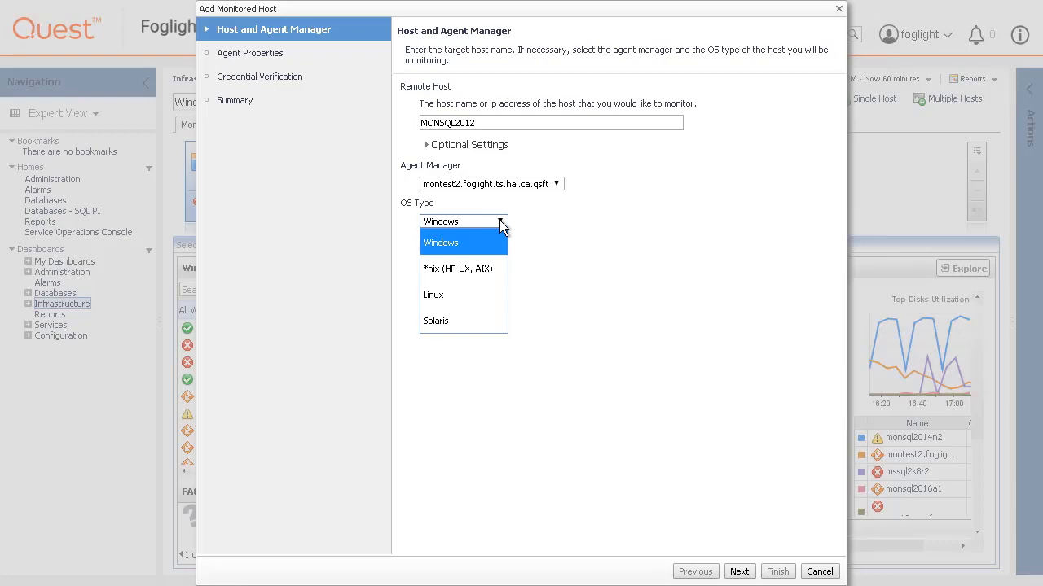
{"action": "left_click", "coordinate": [502, 241]}
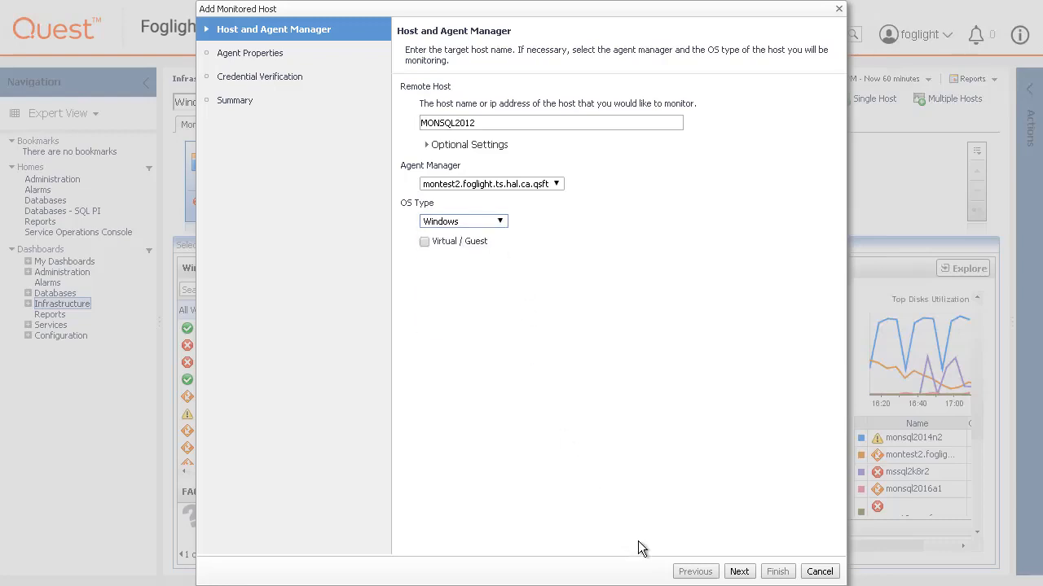
{"action": "left_click", "coordinate": [733, 572]}
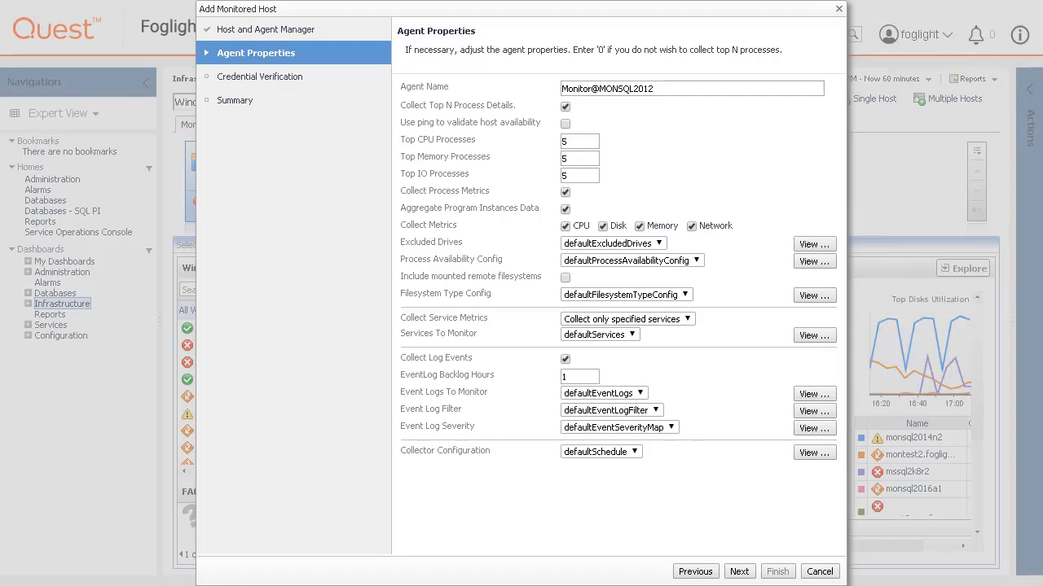
{"action": "left_click", "coordinate": [739, 571]}
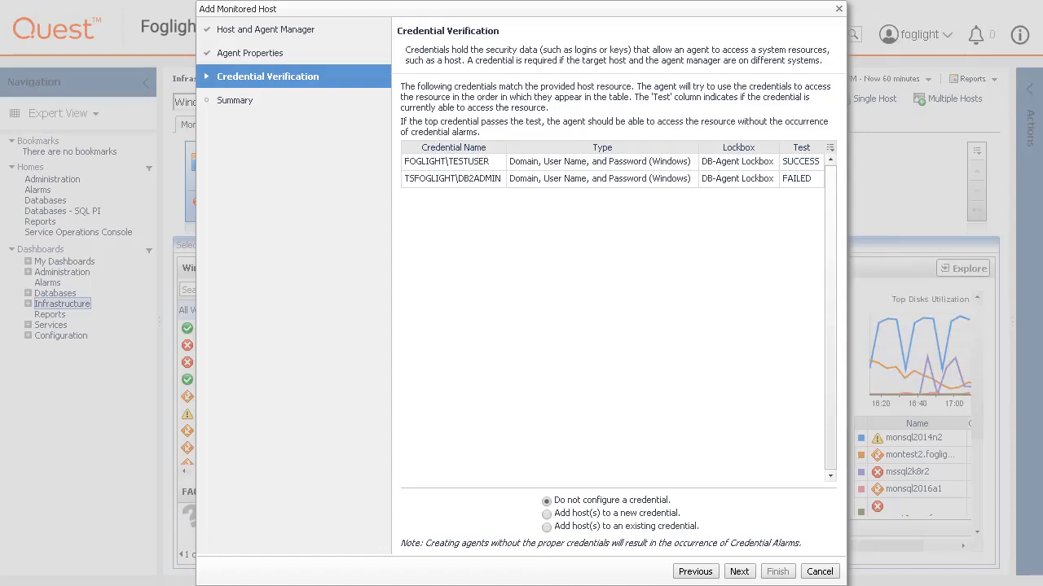
Step: Choose to add the host to a new credential of type Domain, User Name, and Password (Windows)
{"action": "left_click", "coordinate": [546, 514]}
{"action": "left_click", "coordinate": [739, 571]}
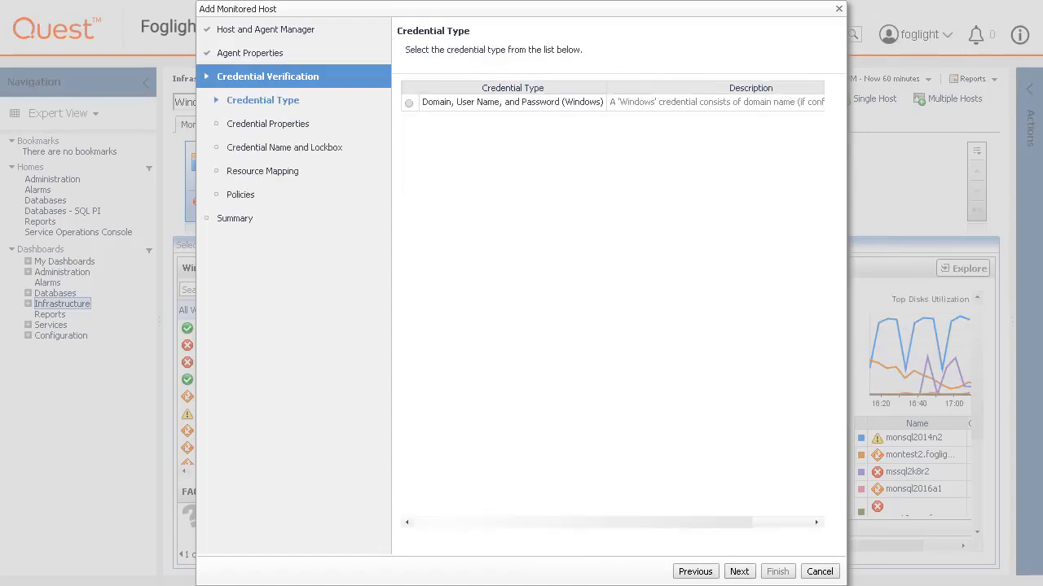
{"action": "left_click", "coordinate": [409, 104]}
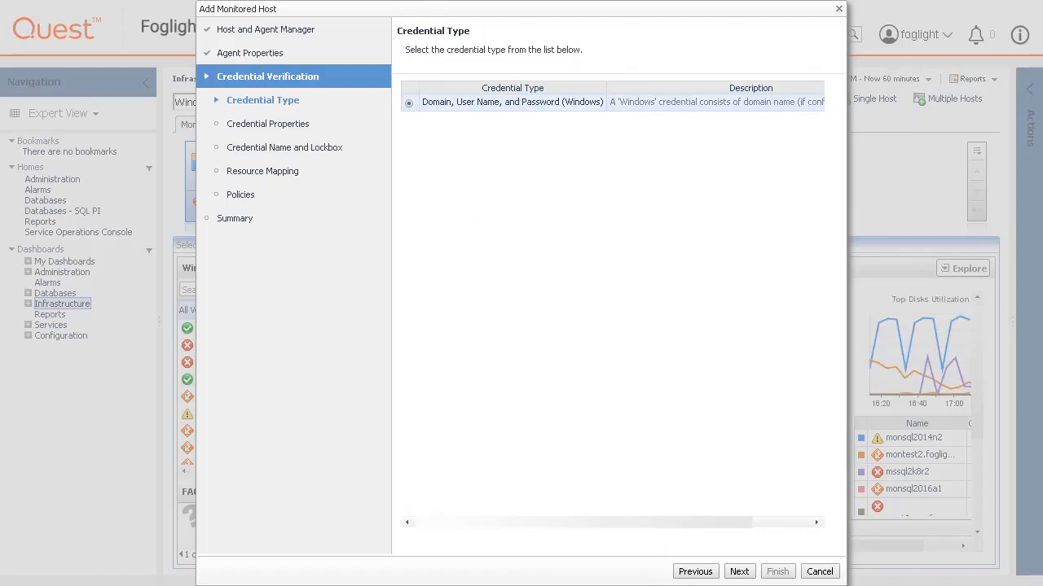
{"action": "left_click", "coordinate": [739, 571]}
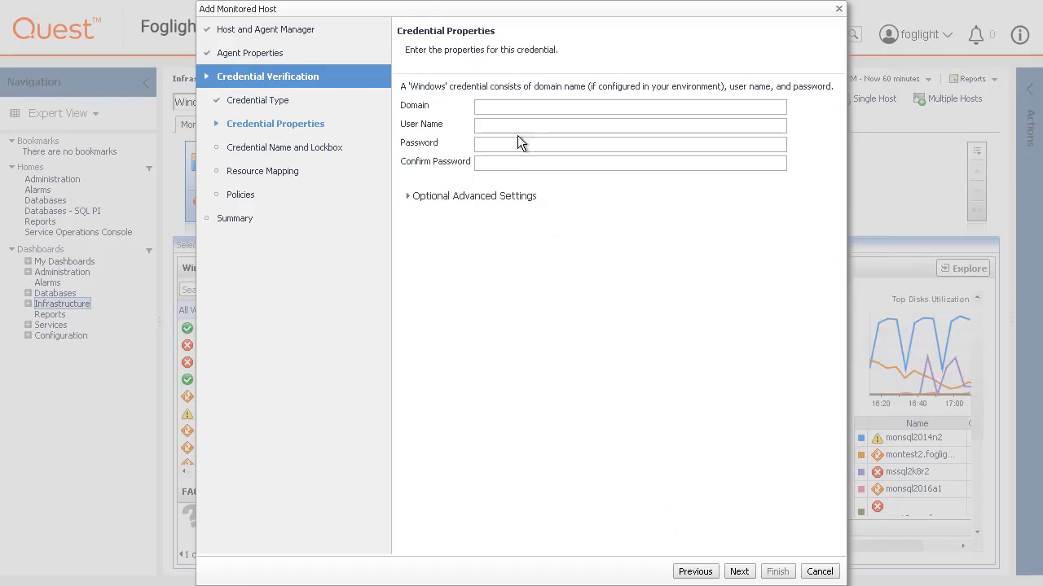
Step: Enter domain FOGLIGHT, user name CLADMIN, the account password and its confirmation for the credential, leaving the optional advanced settings off
{"action": "left_click", "coordinate": [514, 111]}
{"action": "type", "text": "FOGLIGHT"}
{"action": "key", "text": "Tab"}
{"action": "type", "text": "CLADMIN"}
{"action": "key", "text": "Tab"}
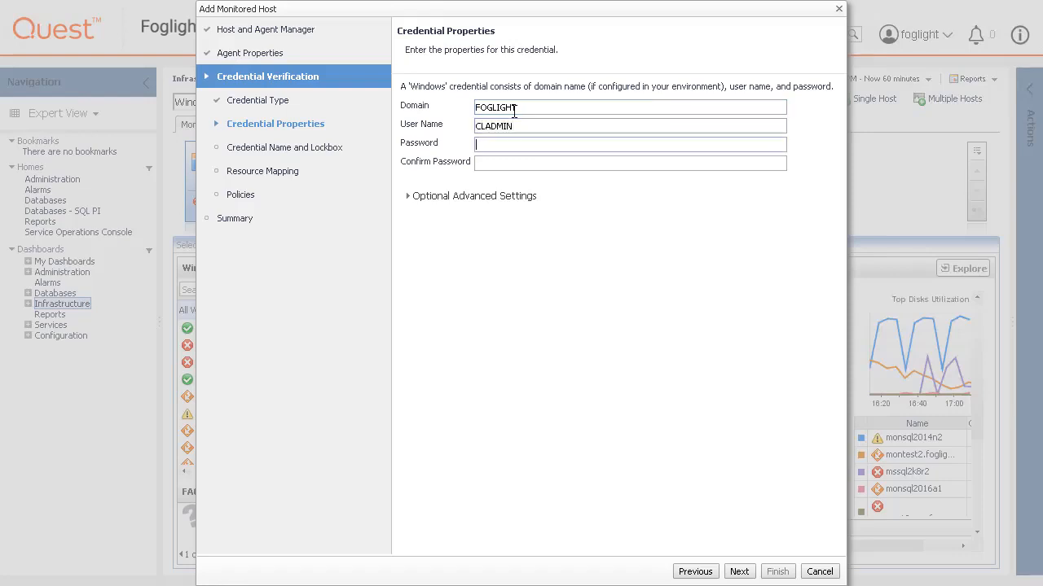
{"action": "type", "text": "••••••••"}
{"action": "key", "text": "Tab"}
{"action": "type", "text": "••••••••"}
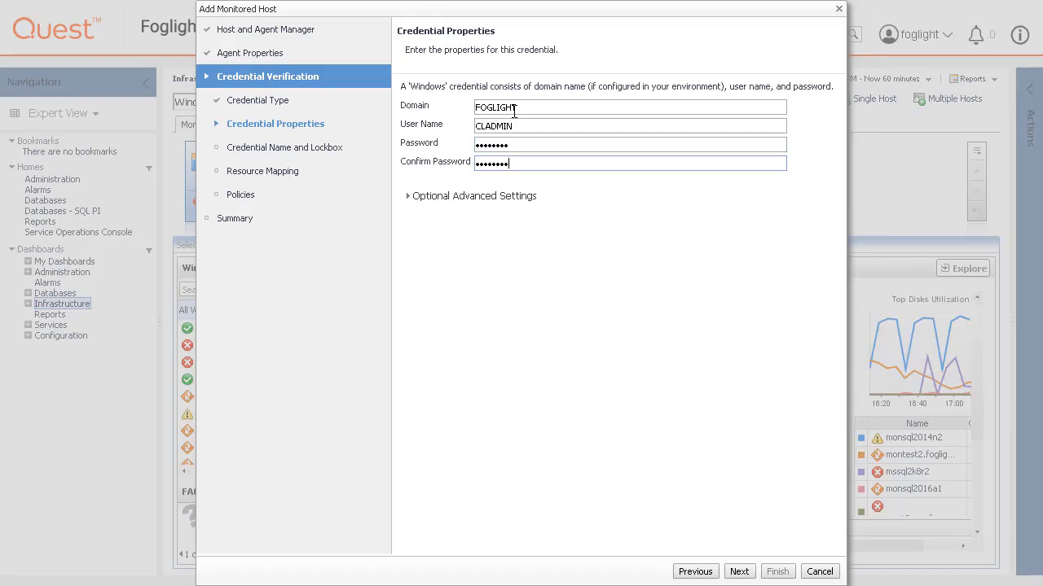
{"action": "left_click", "coordinate": [408, 195]}
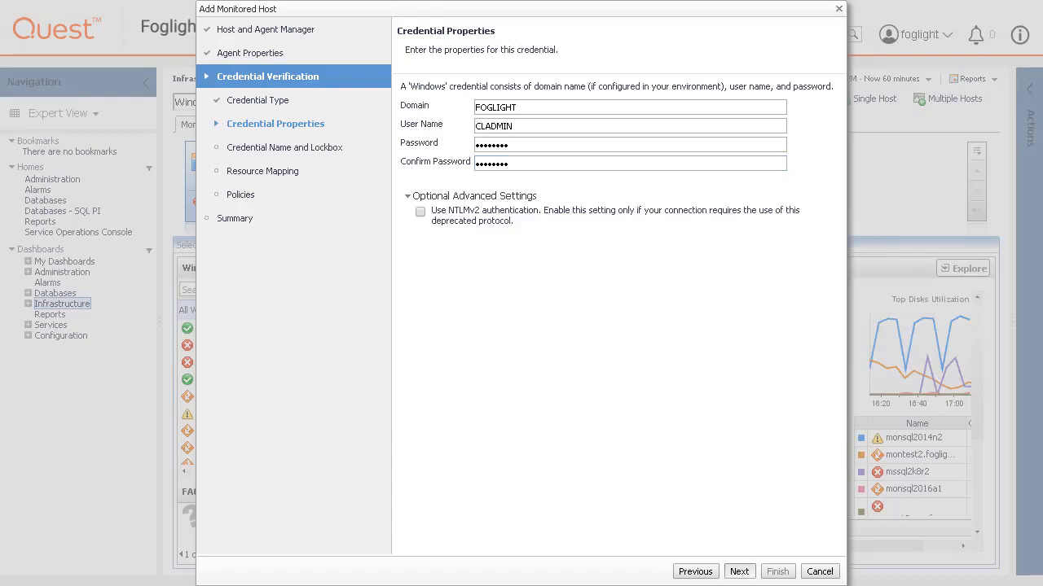
{"action": "left_click", "coordinate": [737, 571]}
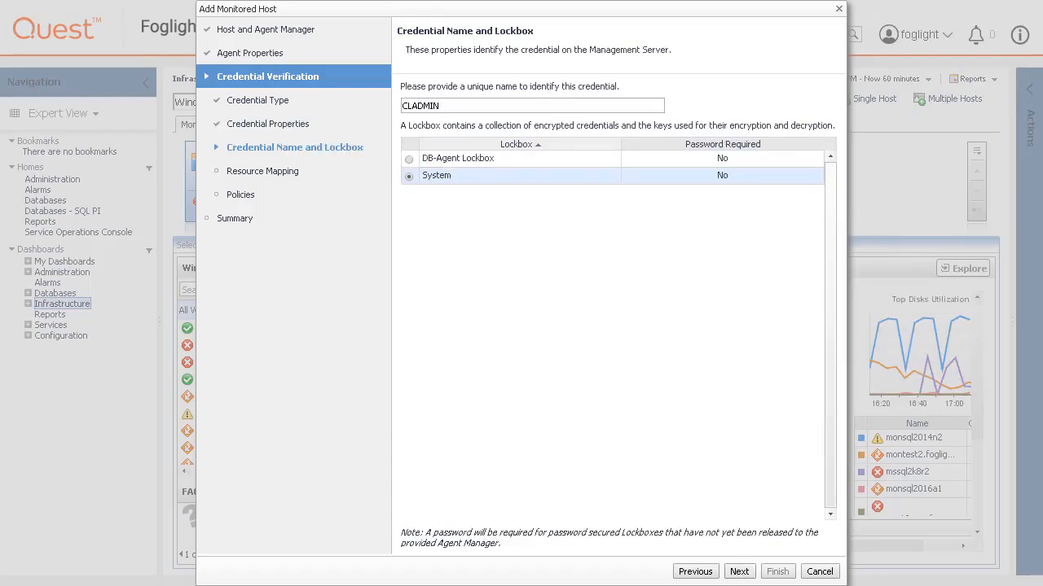
Step: Name the credential FOGLIGHT\CLADMIN, store it in the System lockbox and map it to the provided host name only
{"action": "left_click", "coordinate": [404, 106]}
{"action": "type", "text": "FOGLIGHT"}
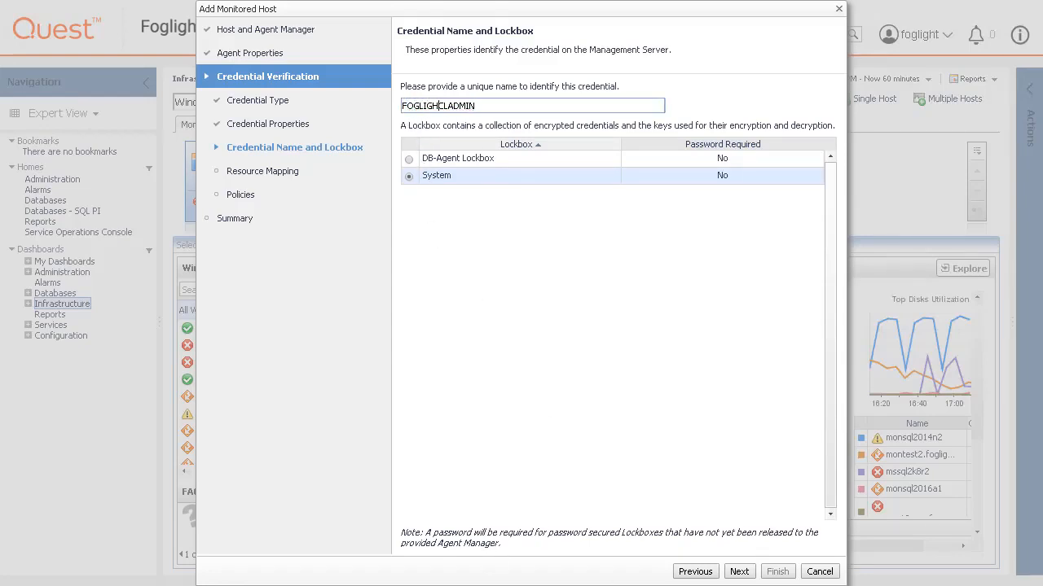
{"action": "type", "text": "\\"}
{"action": "left_click", "coordinate": [739, 572]}
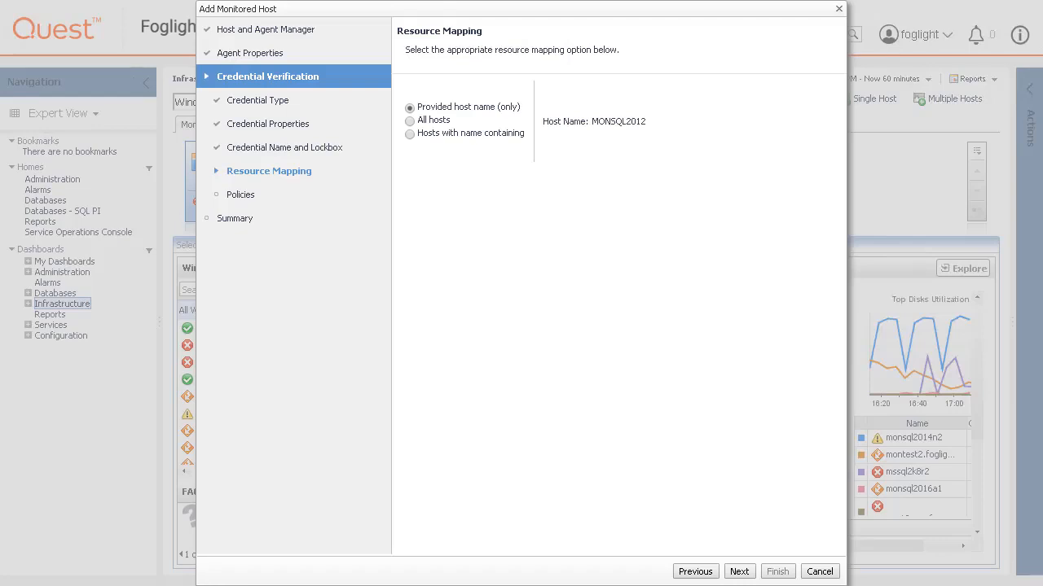
{"action": "left_click", "coordinate": [739, 572]}
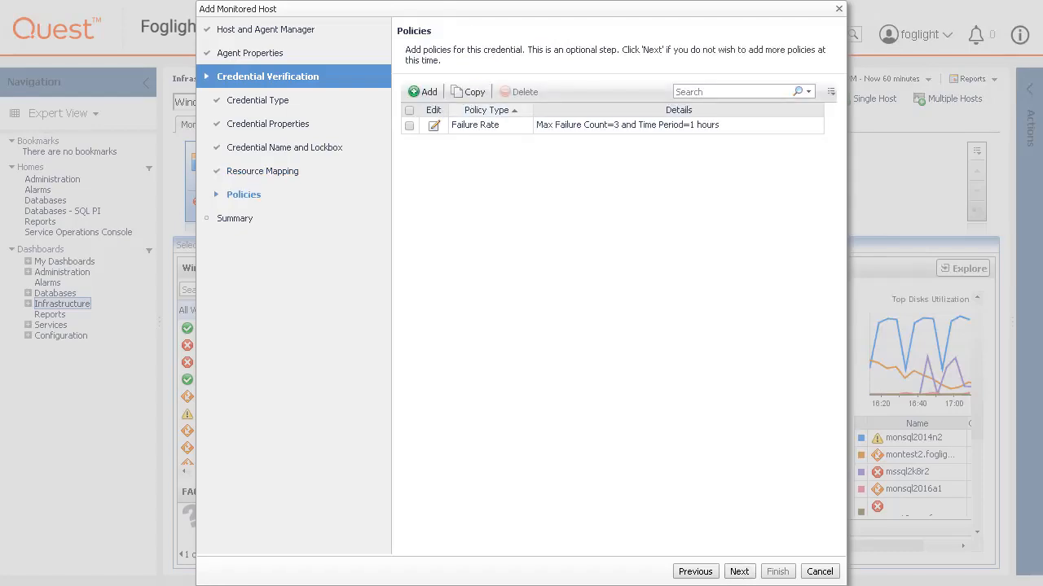
Step: Look at the policy types that can be added and at the settings of the Failure Rate credential policy
{"action": "left_click", "coordinate": [423, 91]}
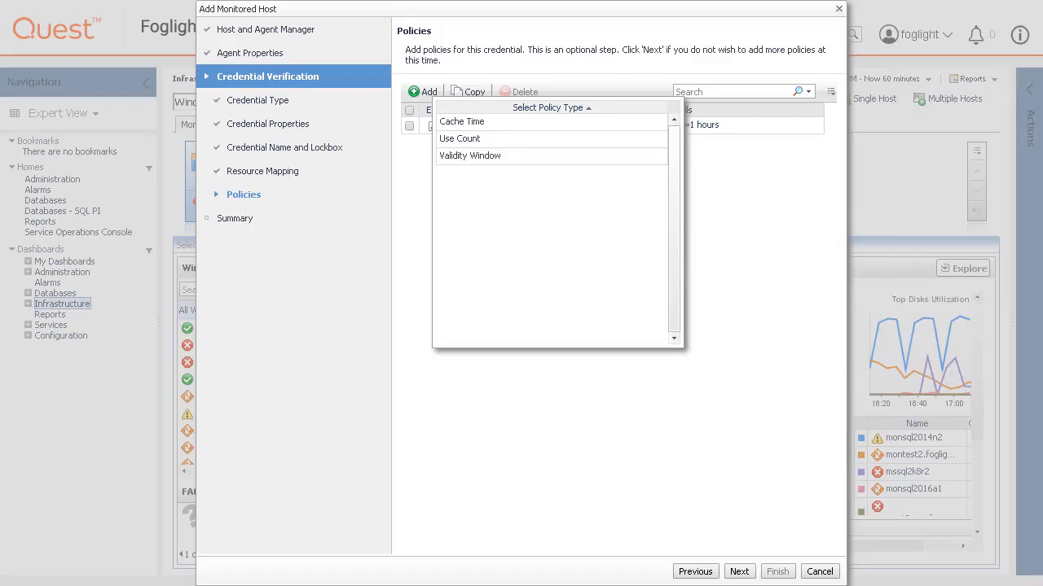
{"action": "left_click", "coordinate": [590, 497]}
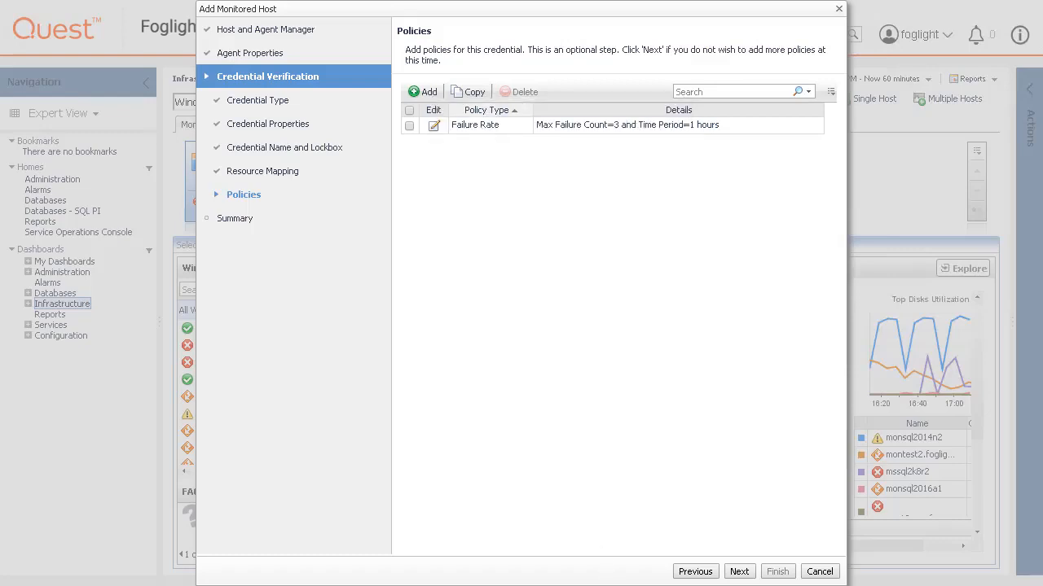
{"action": "left_click", "coordinate": [434, 125]}
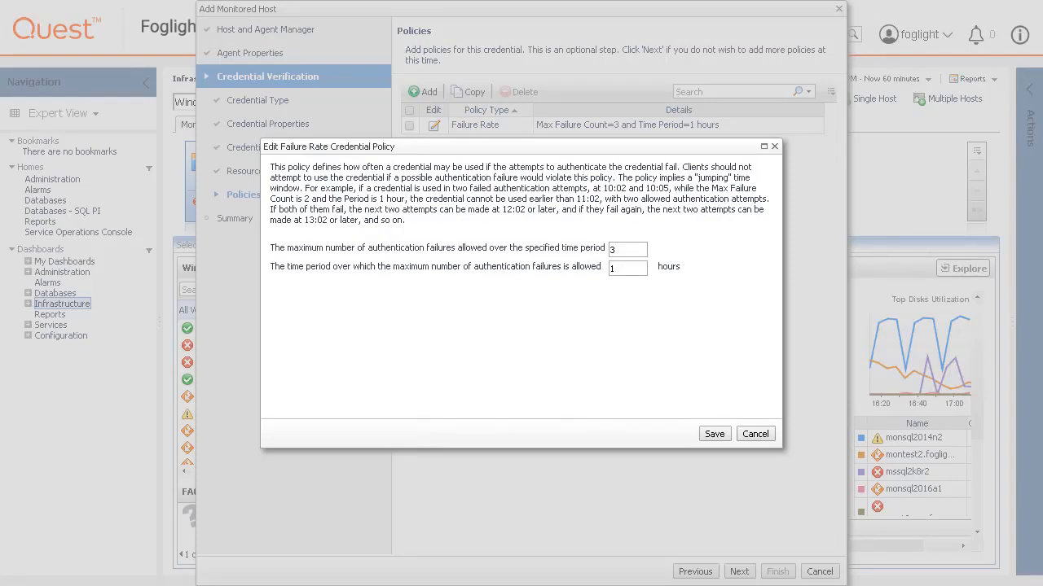
{"action": "left_click", "coordinate": [770, 435]}
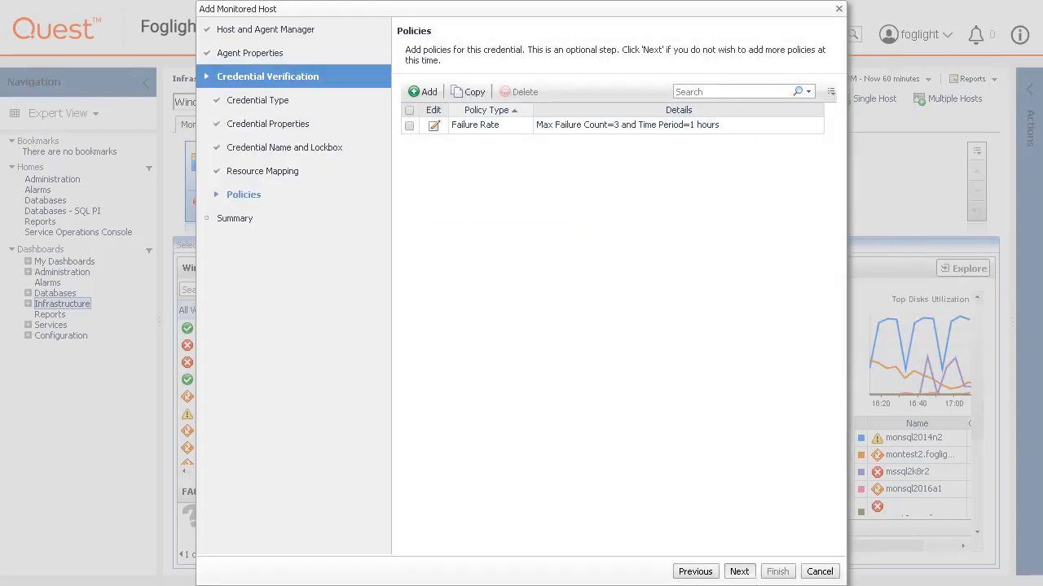
Step: Accept the credential policies, enable the connectivity check in the summary, and finish adding the monitored host
{"action": "left_click", "coordinate": [739, 571]}
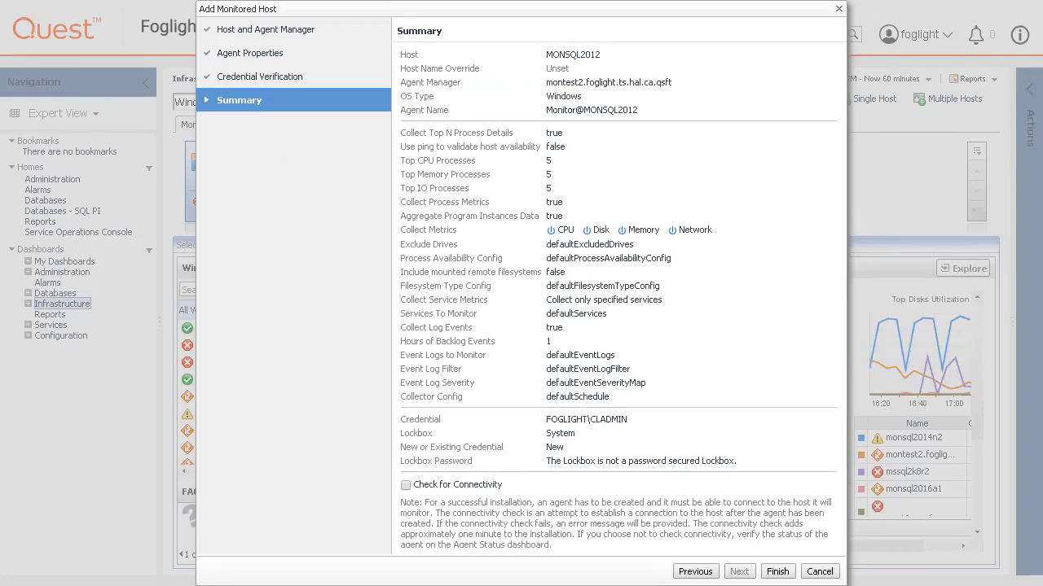
{"action": "left_click", "coordinate": [407, 486]}
{"action": "left_click", "coordinate": [777, 571]}
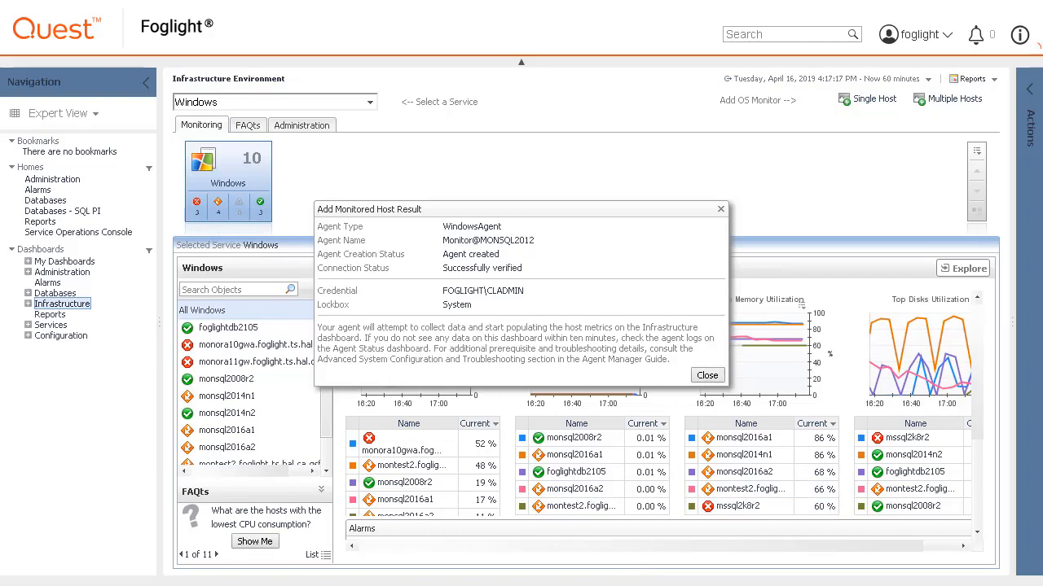
{"action": "left_click", "coordinate": [706, 375]}
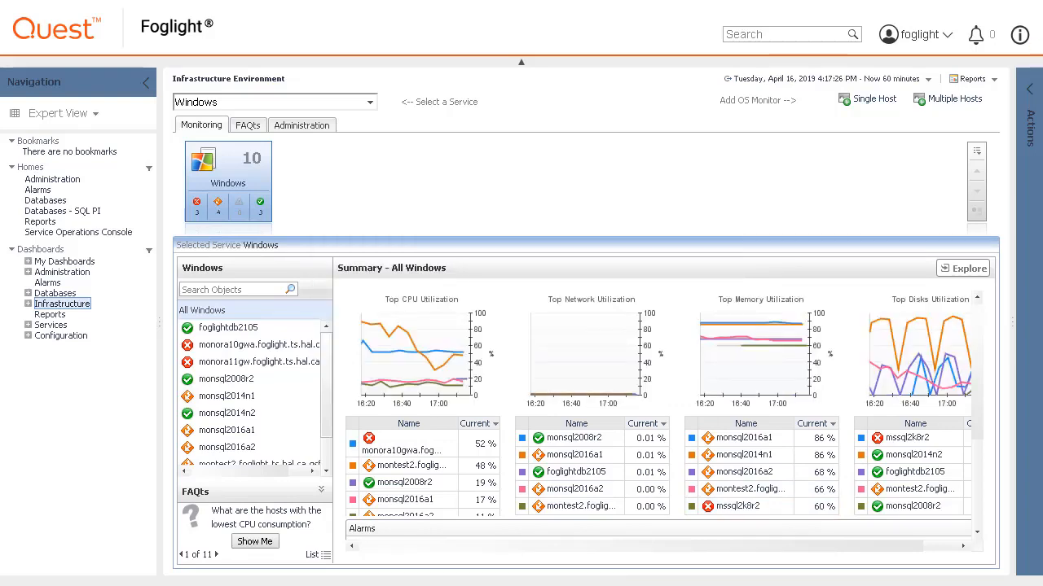
Step: Expand the Databases group of dashboards
{"action": "left_click", "coordinate": [28, 293]}
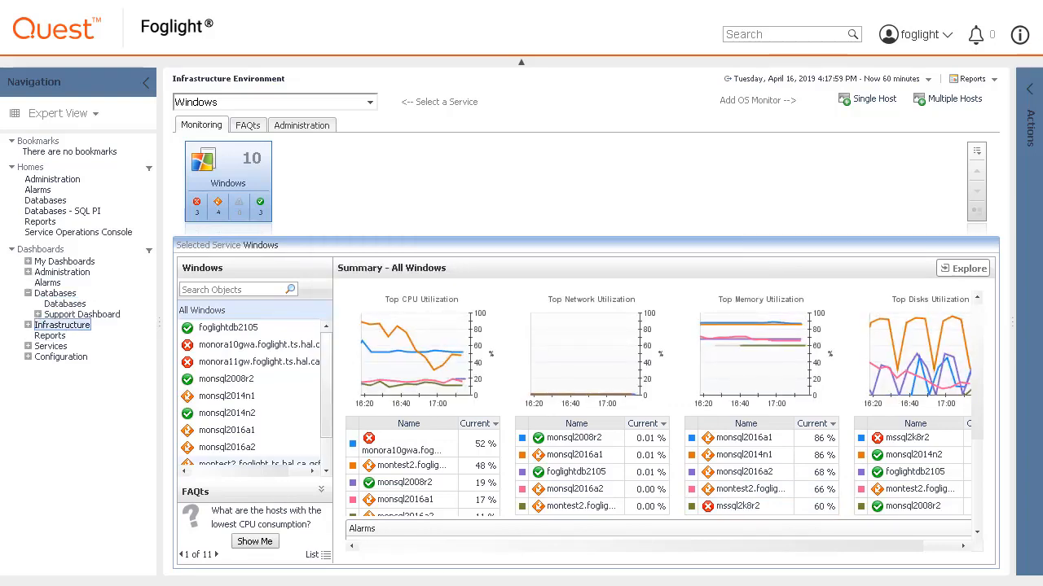